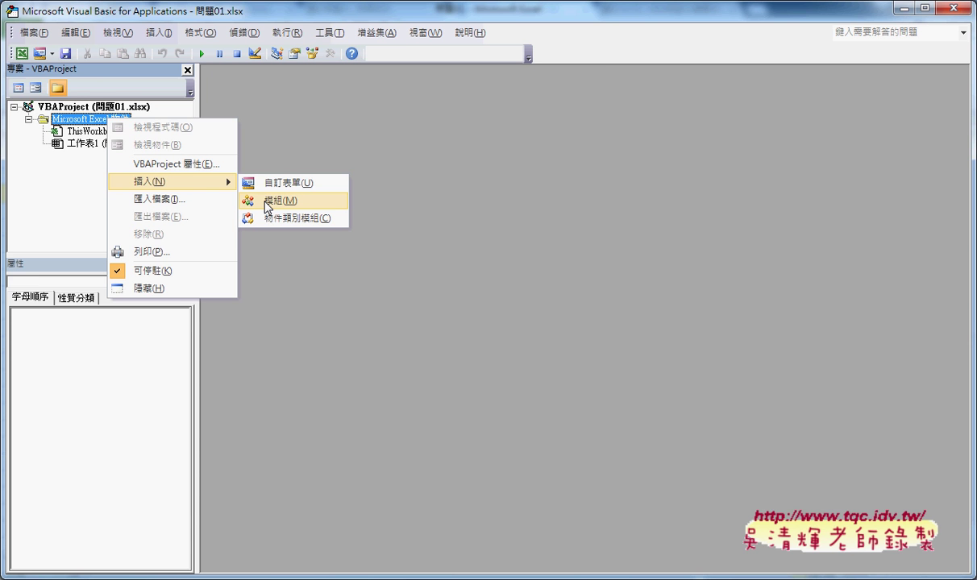
Insert a new Module1, then shrink the editor so the Excel worksheet shows behind it
click(265, 201)
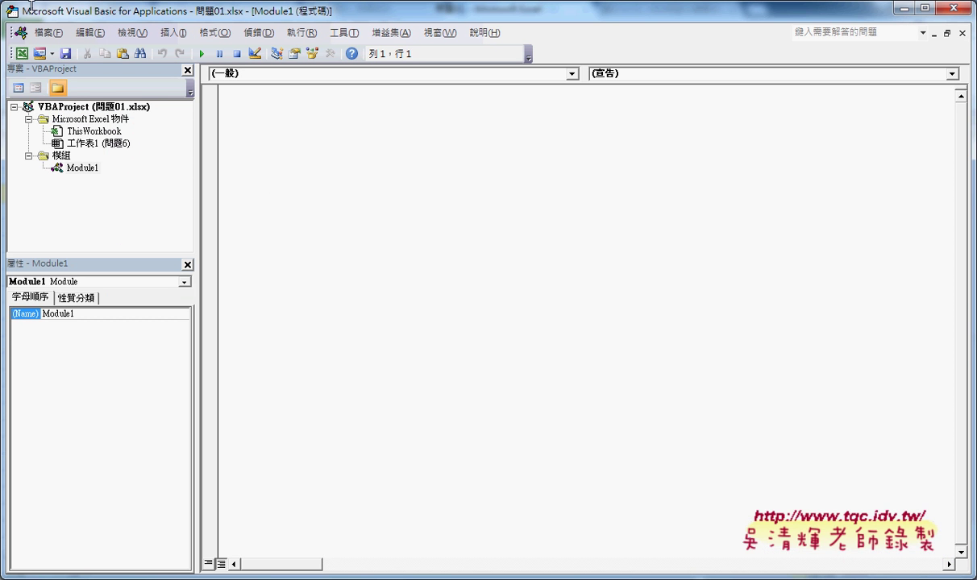
double_click(126, 11)
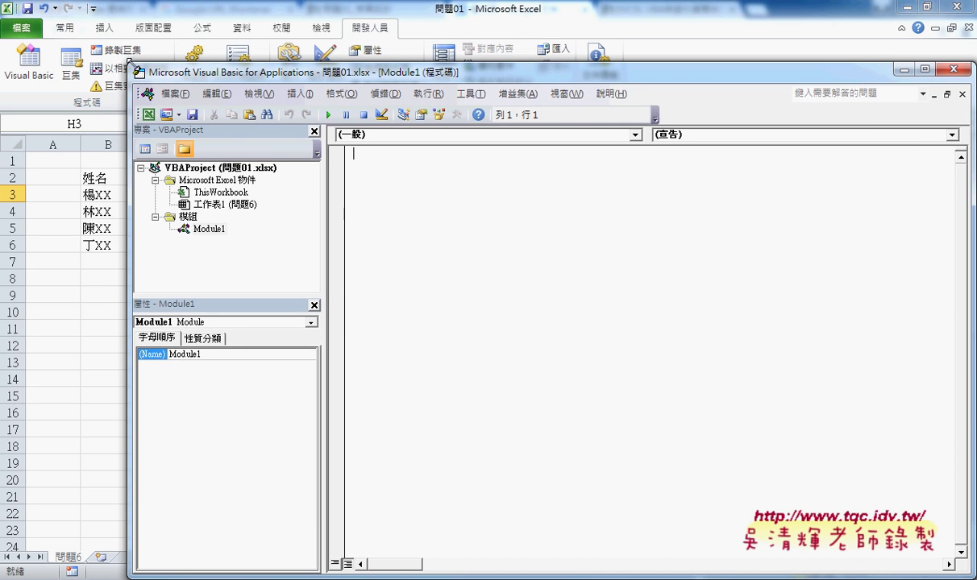
drag(232, 66, 171, 55)
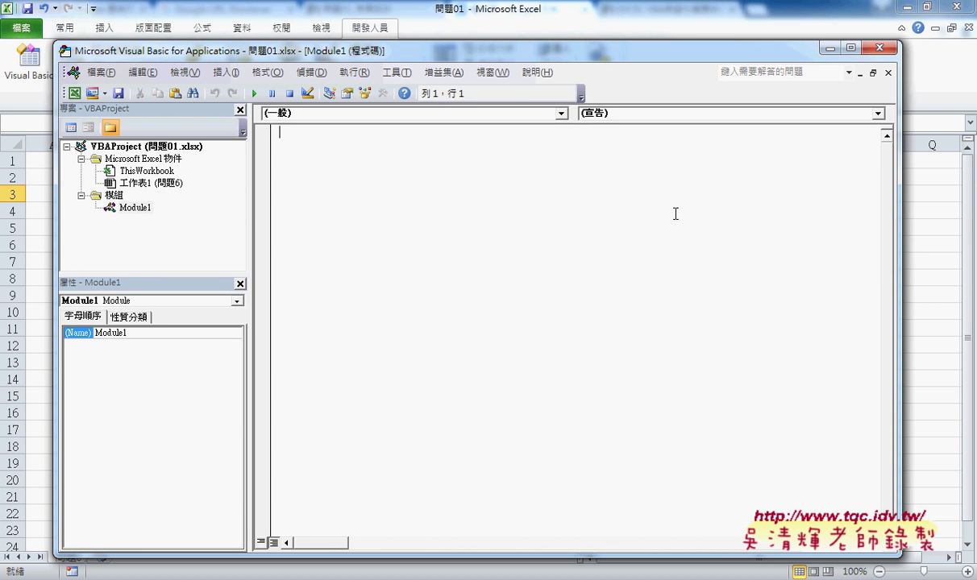
click(933, 267)
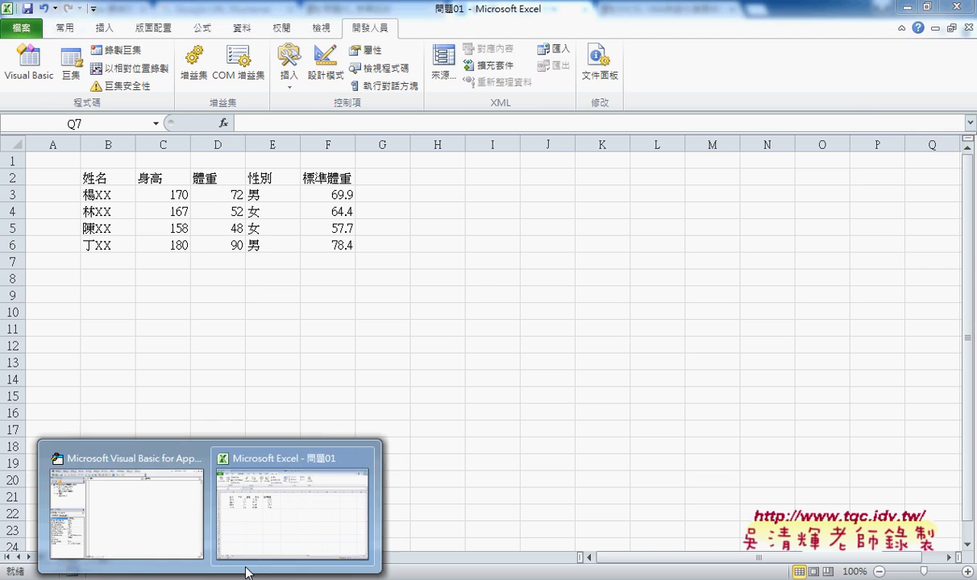
Bring the editor back to the front and call up the Add Procedure dialog
click(124, 504)
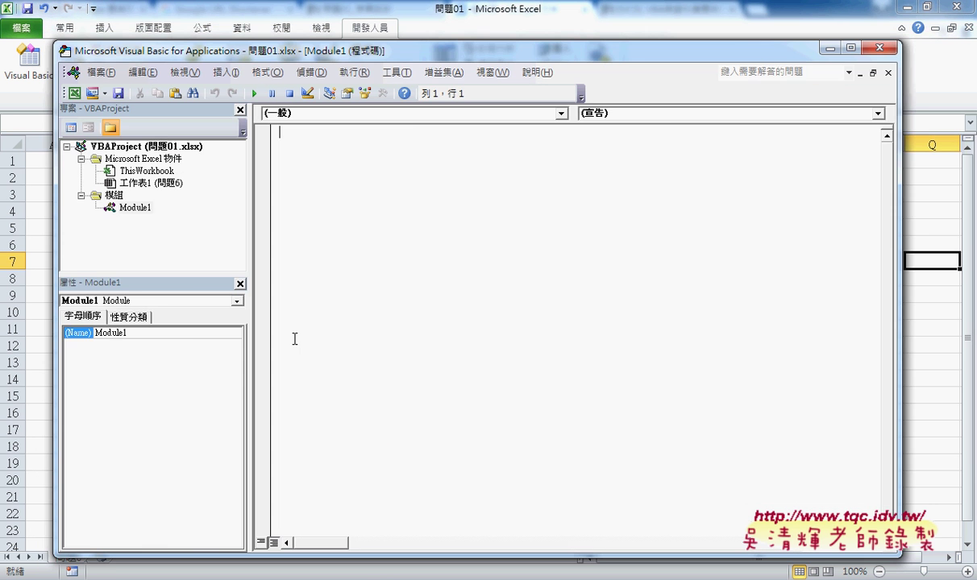
drag(387, 53, 422, 52)
click(327, 66)
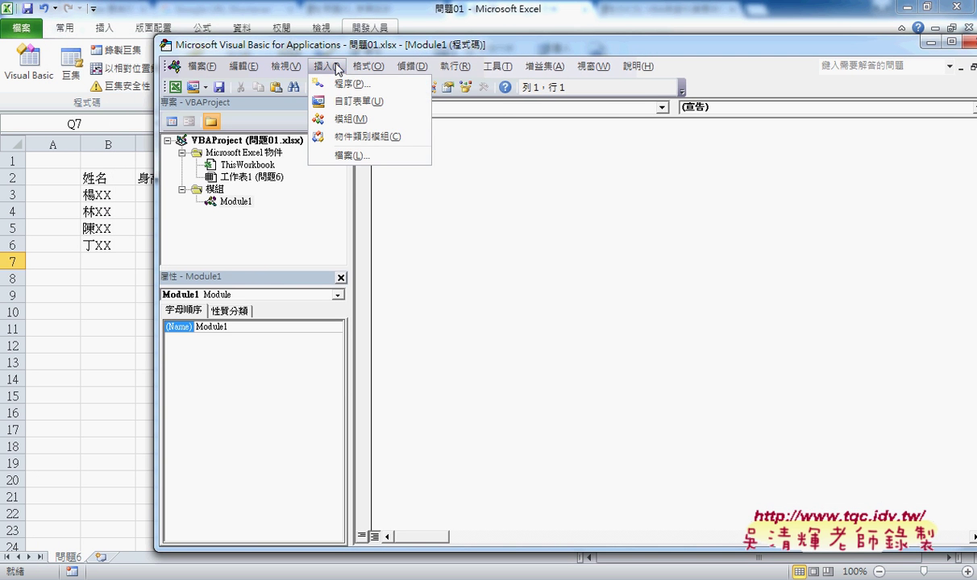
click(340, 85)
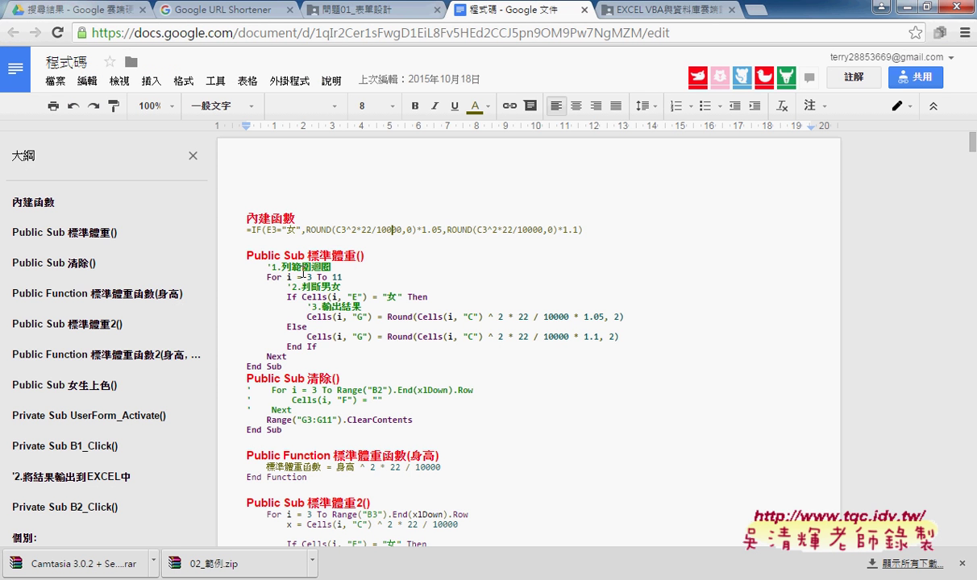
Select the name 標準體重 in the Public Sub heading of the 程式碼 doc and copy it
mouse_move(308, 256)
mouse_down()
mouse_move(356, 255)
mouse_move(312, 249)
mouse_up()
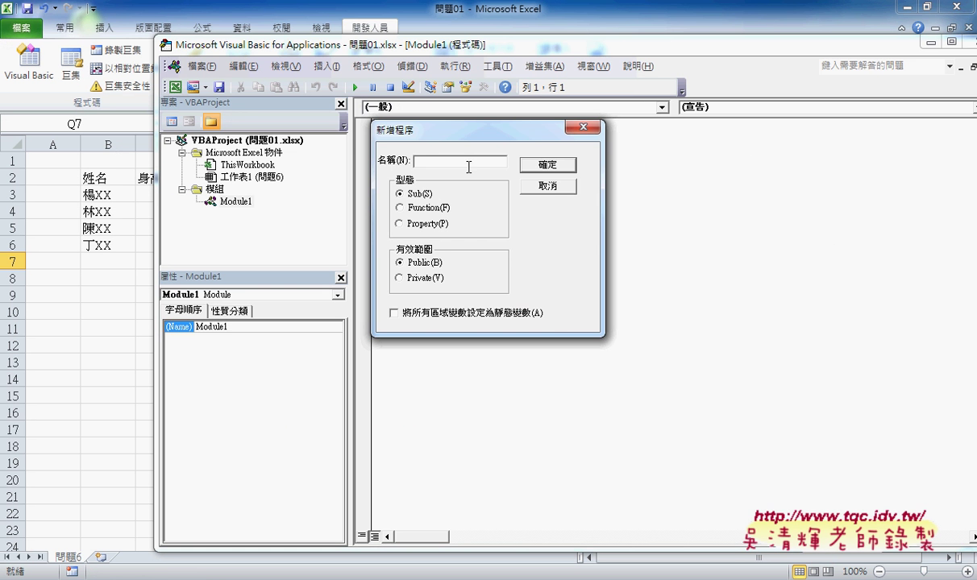
Paste 標準體重 as the name and create it as a Public Sub procedure
right_click(468, 166)
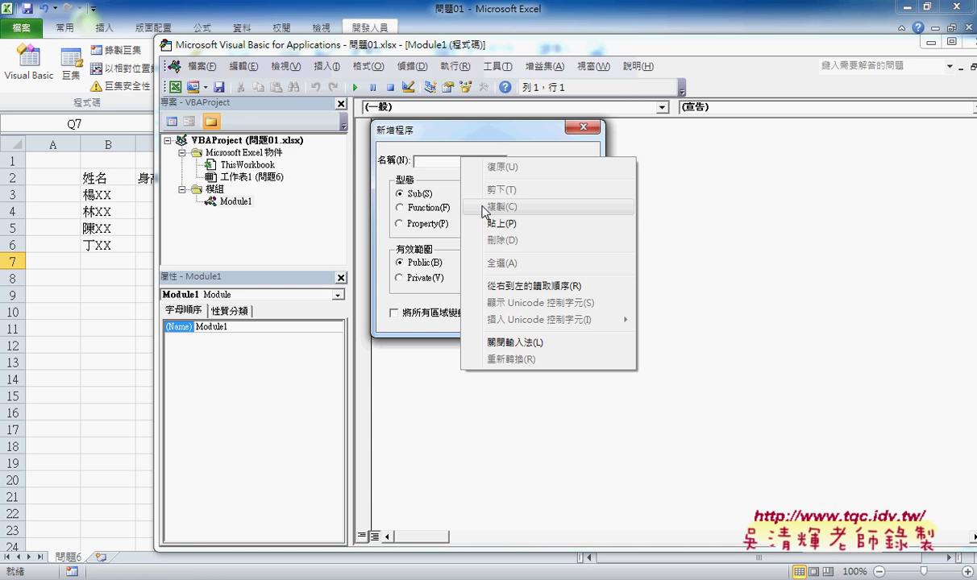
click(489, 221)
click(547, 166)
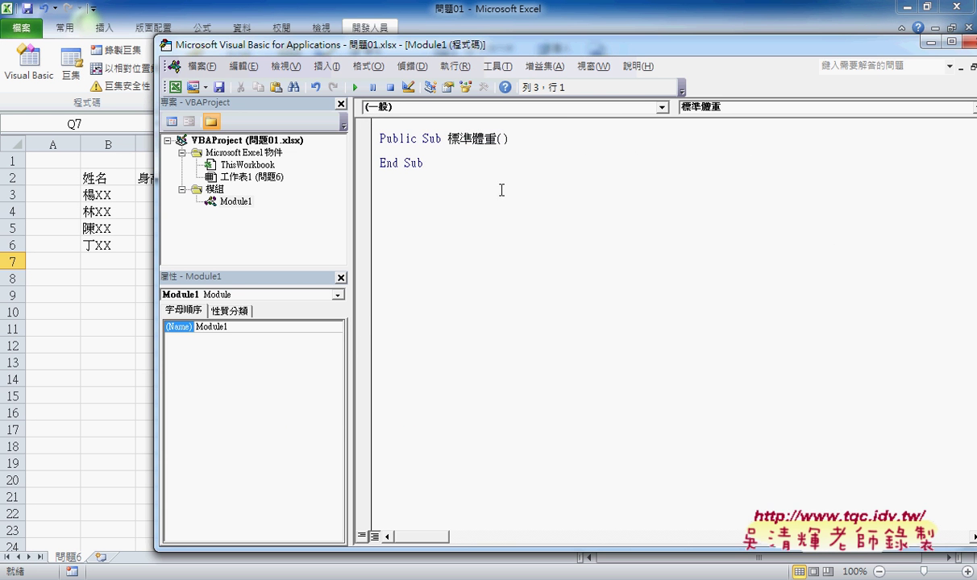
Highlight the Sub keyword and the empty 標準體重 stub to explain them
click(405, 184)
drag(422, 138, 497, 141)
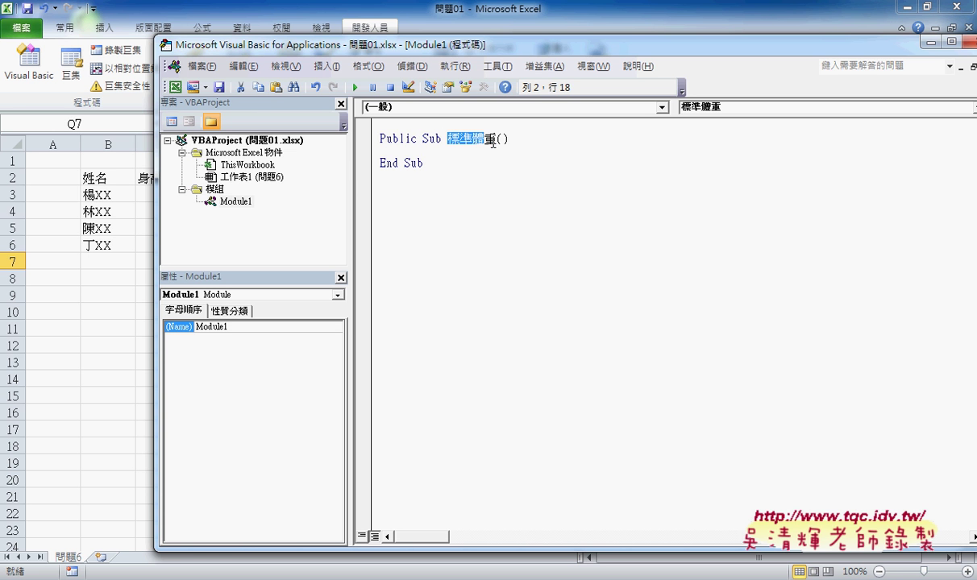
mouse_move(425, 163)
mouse_down()
mouse_move(380, 162)
mouse_move(433, 175)
mouse_up()
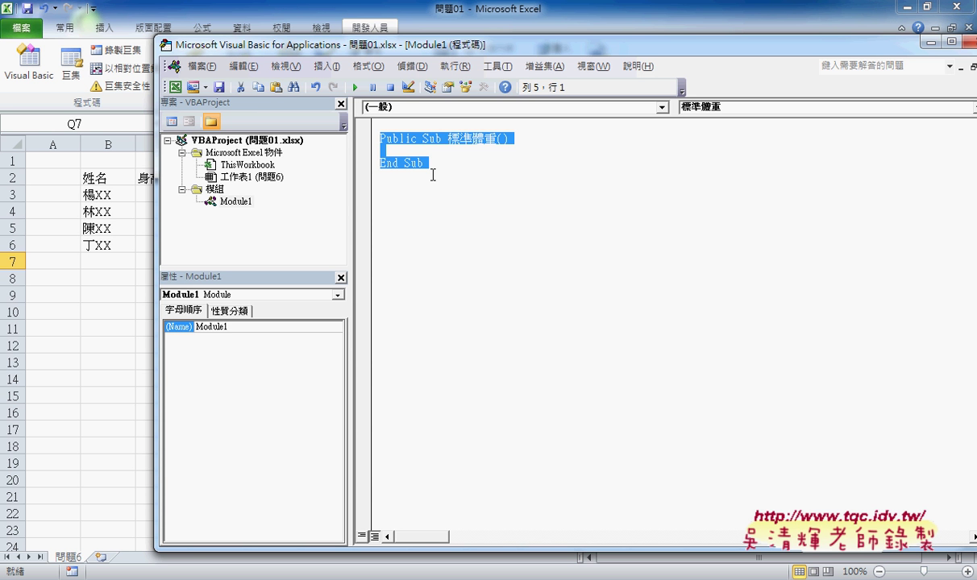
Position the editor over the sheet and narrow the project pane, keeping the data columns B–F visible
drag(436, 46, 434, 247)
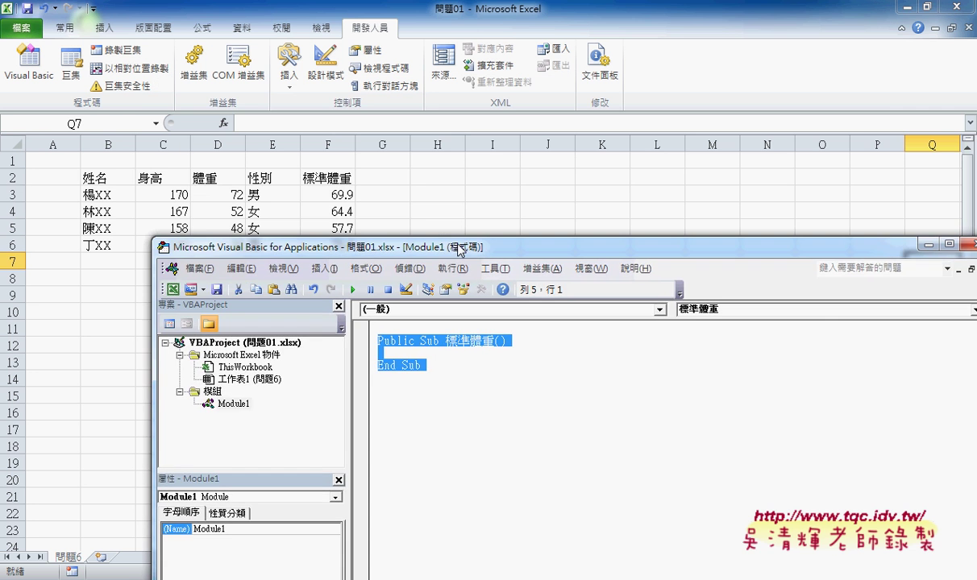
click(324, 186)
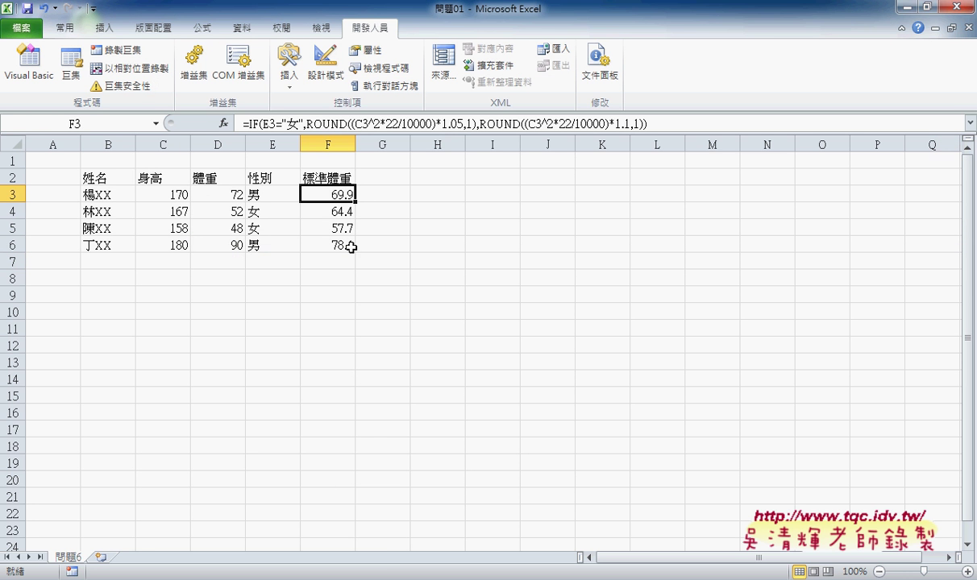
mouse_move(248, 575)
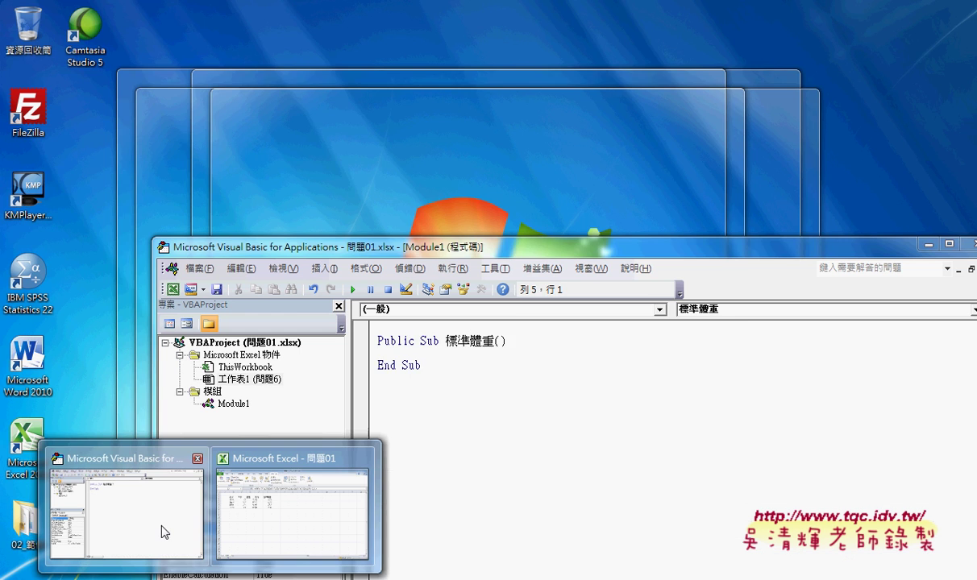
click(192, 515)
drag(452, 247, 503, 211)
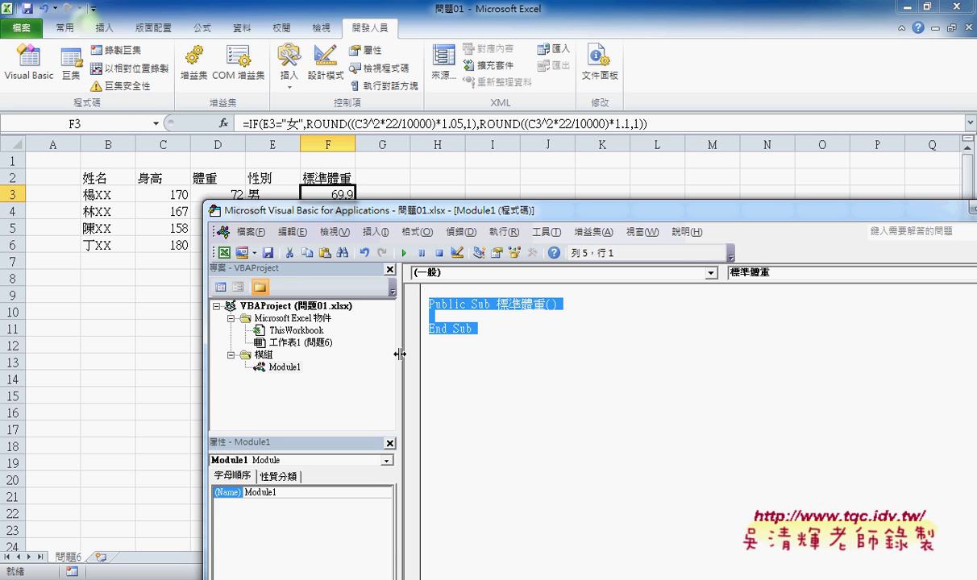
drag(399, 349, 302, 351)
drag(323, 210, 516, 157)
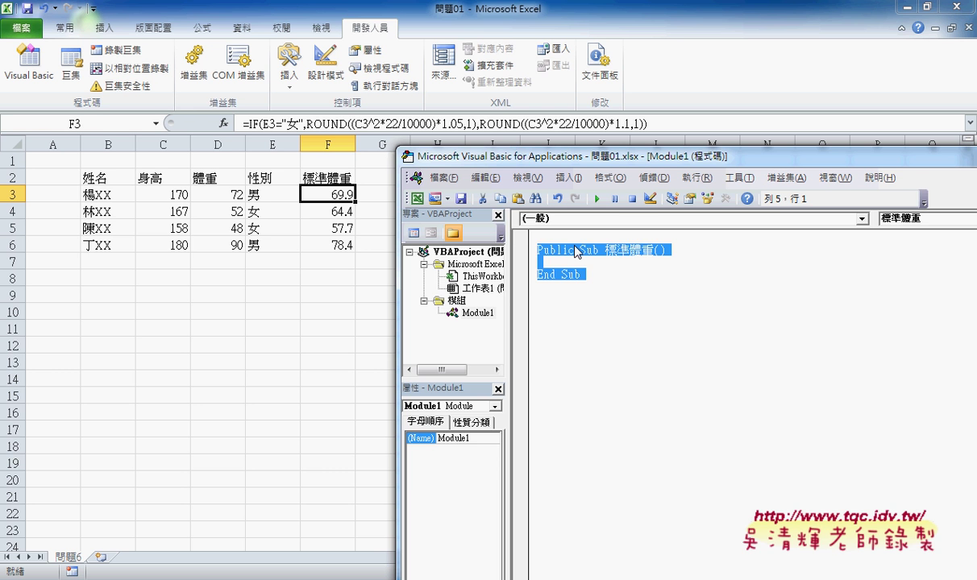
click(578, 262)
Write the loop header for i=3 to range("B3").End(xlDown).row, replacing the fixed end 6
key(Tab)
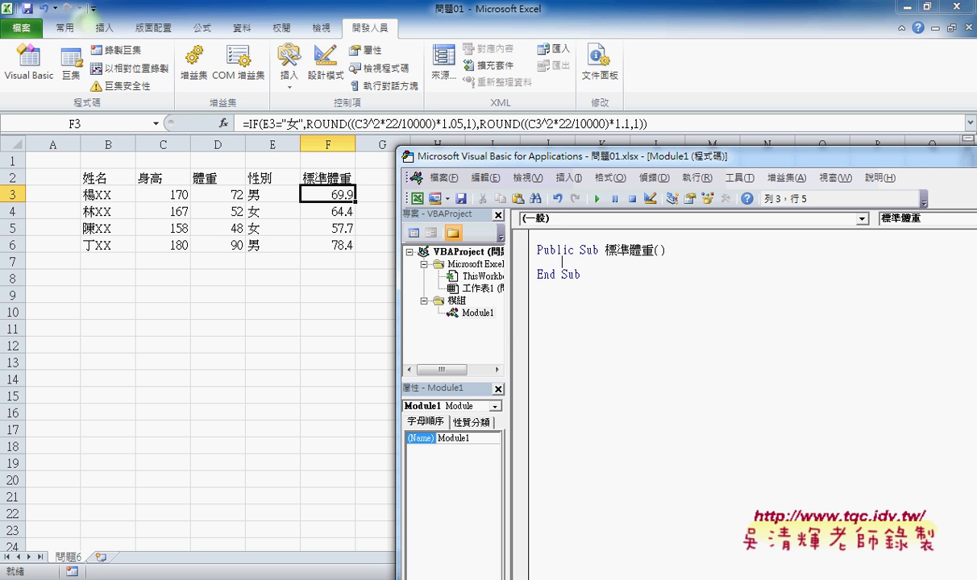
text(for )
text(i=)
text(3 t)
text(o )
text(6)
key(BackSpace)
text(ra)
text(nge)
text((")
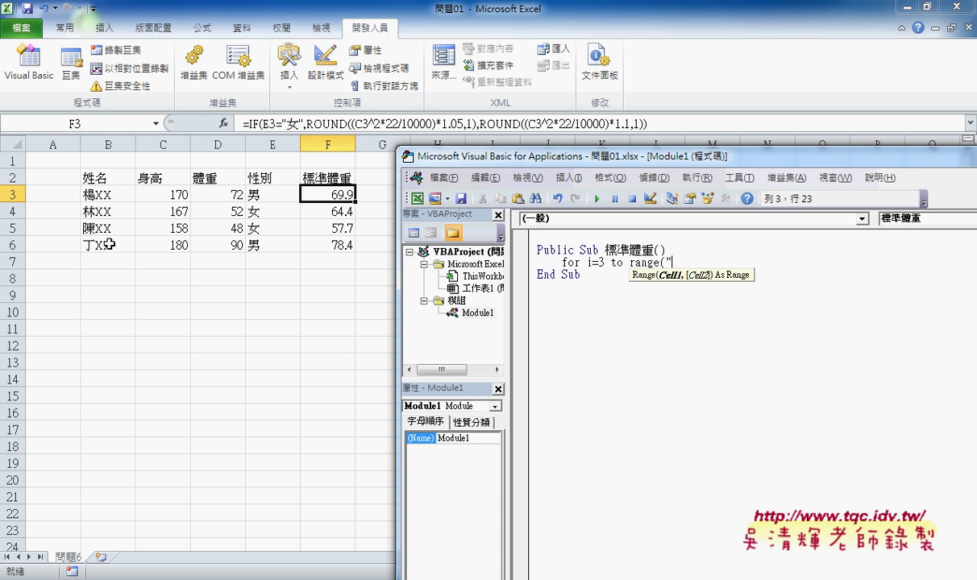
text(B3)
text(").)
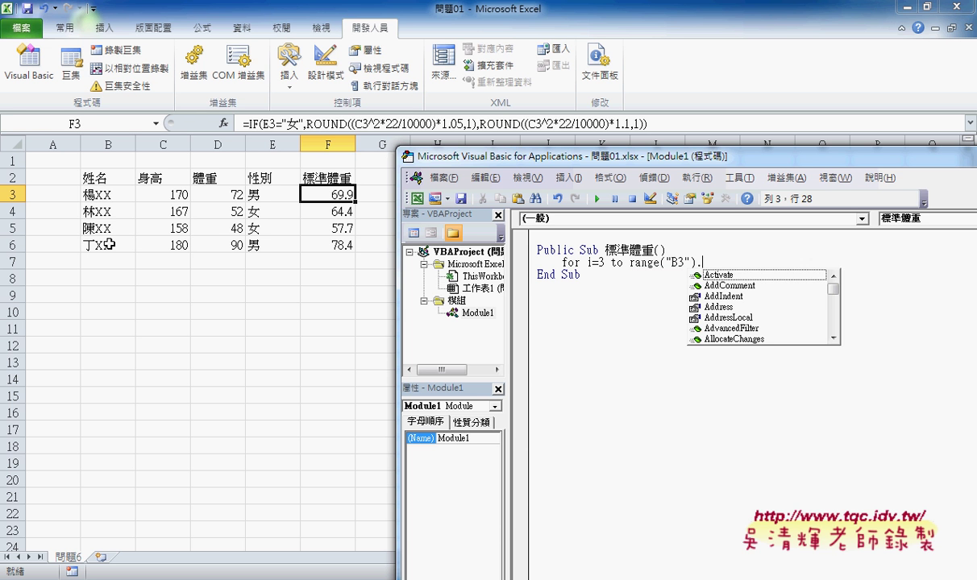
text(End )
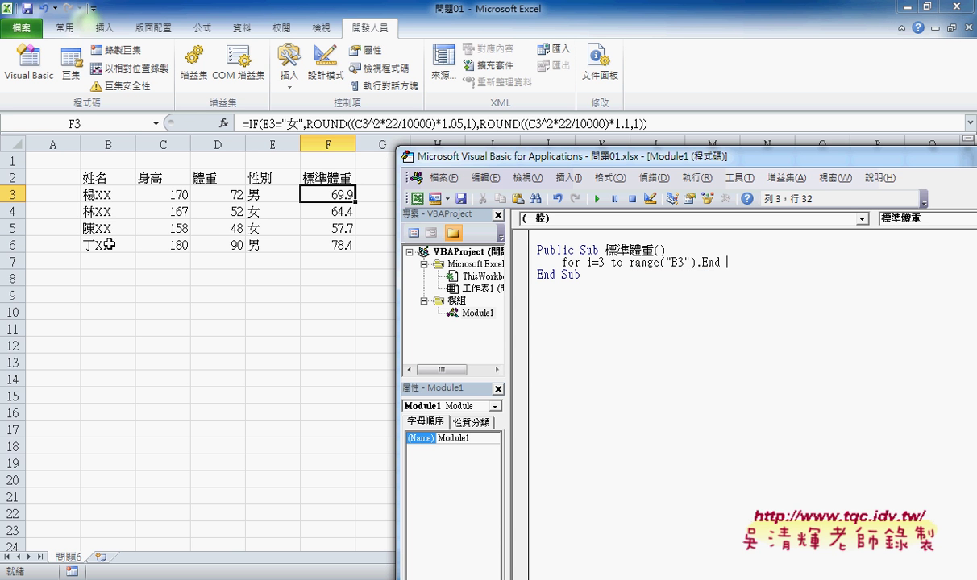
text(()
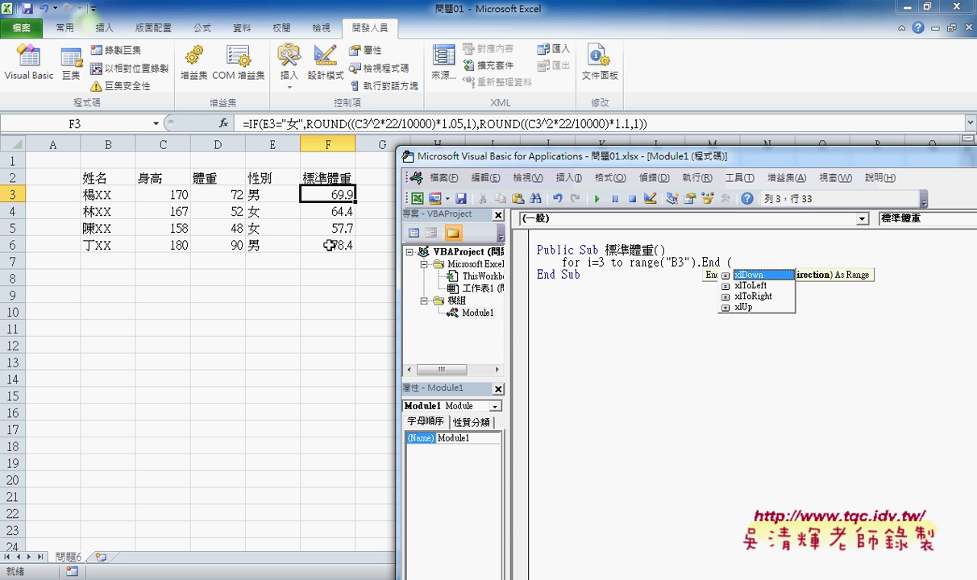
text(xlDown ))
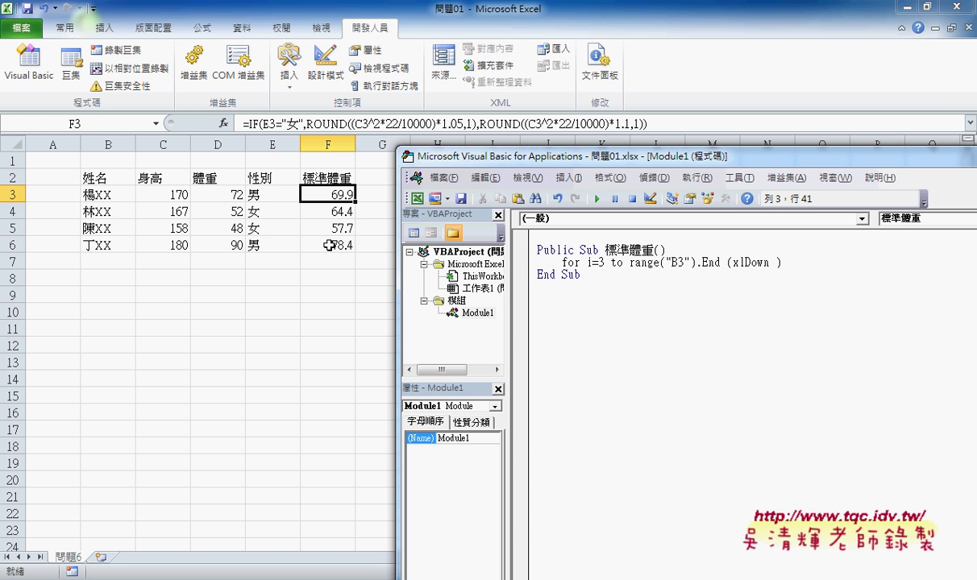
text(.row)
Close the loop with Next above End Sub and indent the empty body line
key(Return)
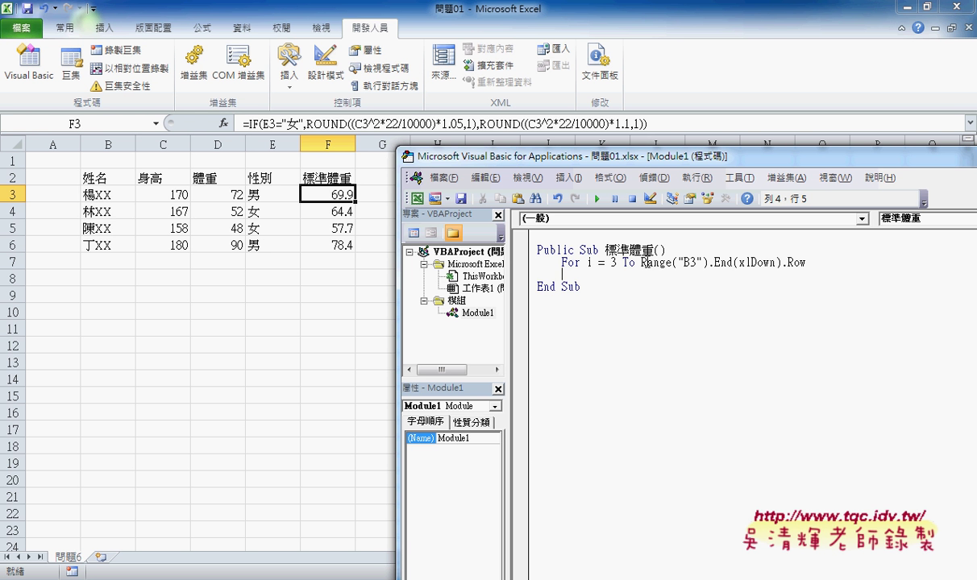
key(Return)
text(n)
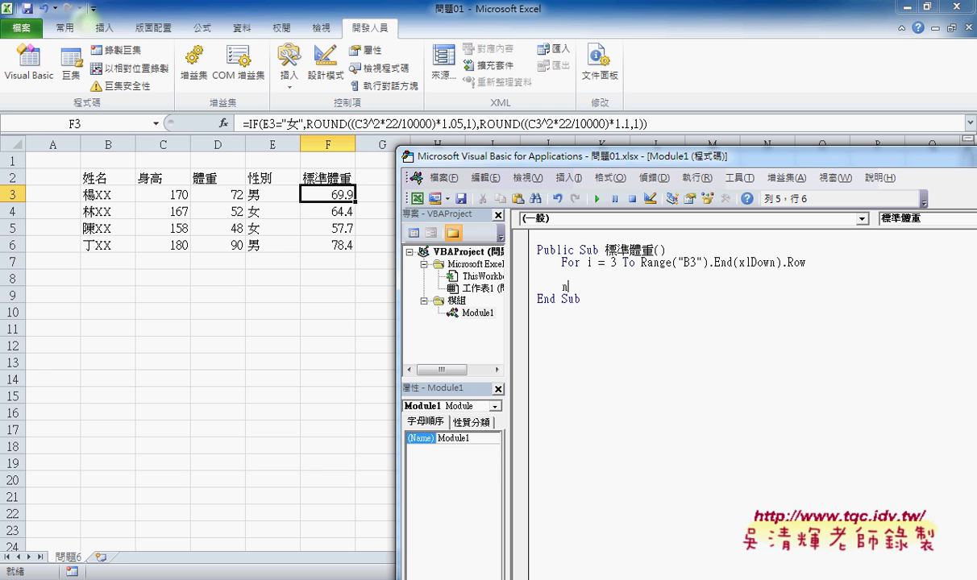
text(ext)
click(562, 274)
key(Tab)
mouse_move(621, 157)
mouse_down()
mouse_move(453, 239)
mouse_move(414, 236)
mouse_up()
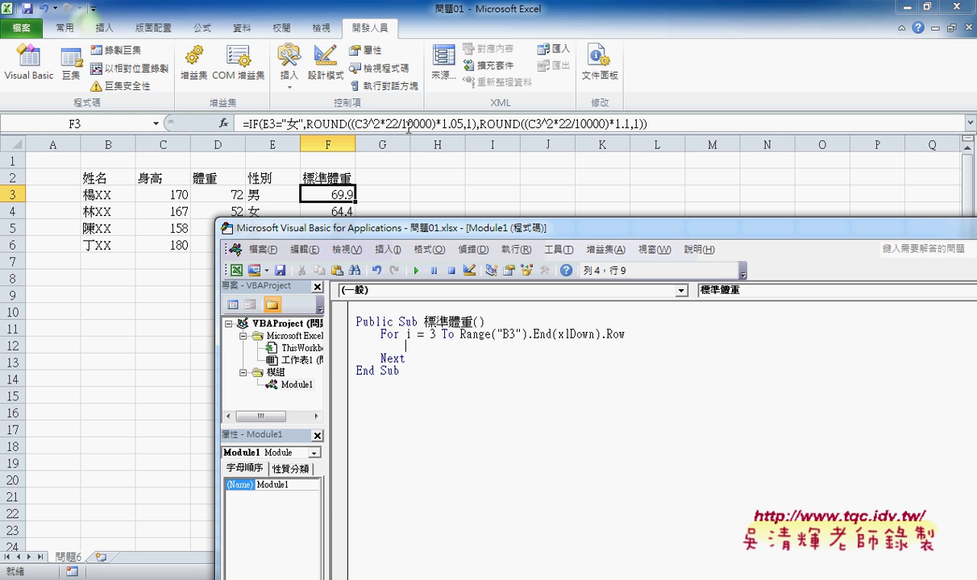
drag(407, 228, 589, 213)
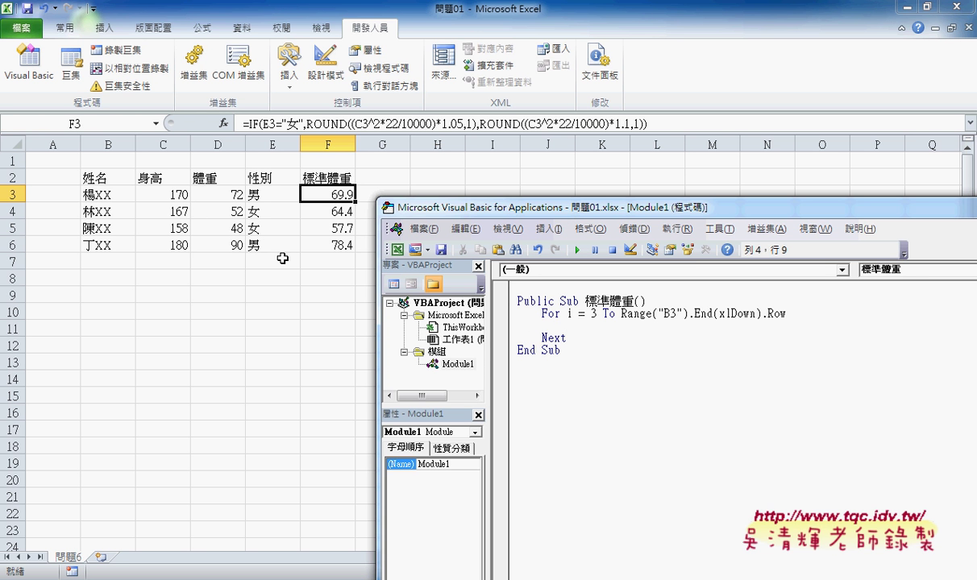
Type cells(i,"C") on the body line and paste a duplicate copy of it
text(cell)
text(s()
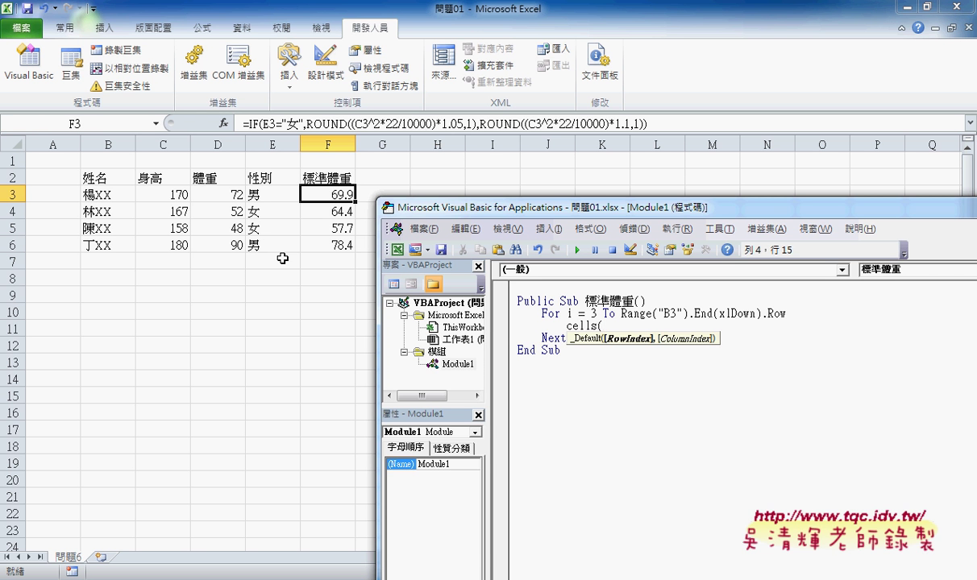
text(i,)
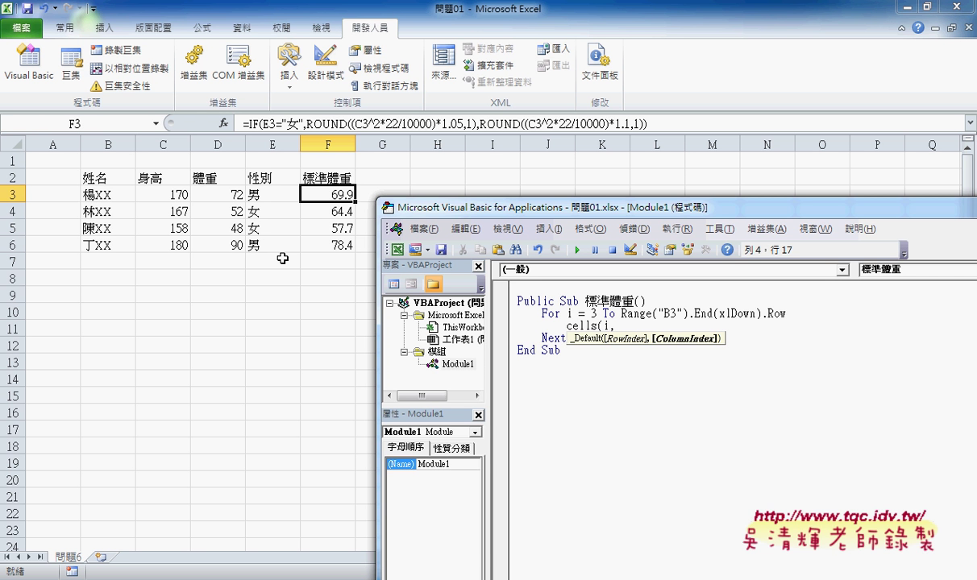
text("C)
text("))
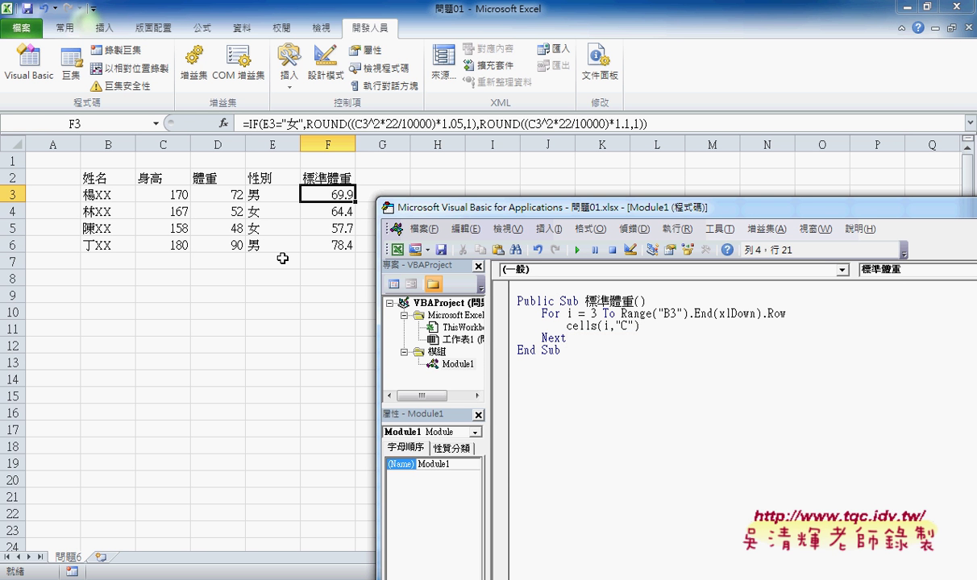
key(Home)
key(shift+End)
key(ctrl+c)
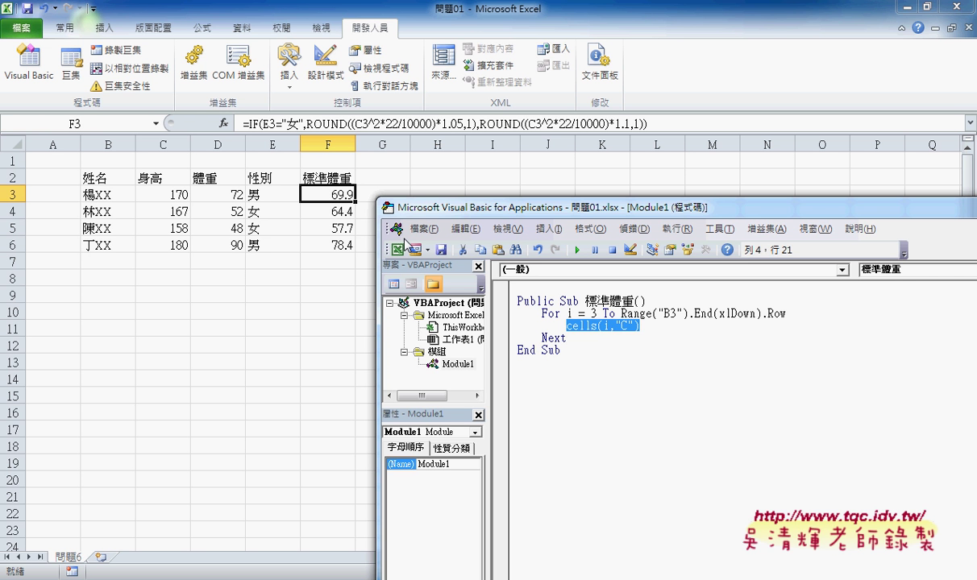
key(Left)
key(ctrl+v)
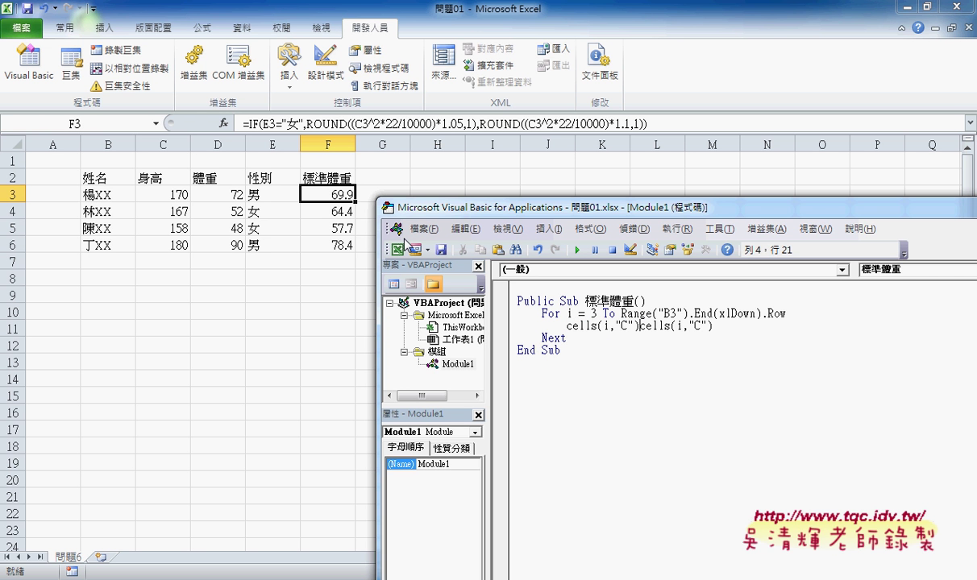
Change the first copy to column F and join them as Cells(i, "F") = Cells(i, "C")
key(Left)
key(Left)
key(shift+Left)
text(F)
key(Right)
key(Right)
text(=)
key(Right)
key(Right)
key(Right)
key(Right)
key(Right)
key(Right)
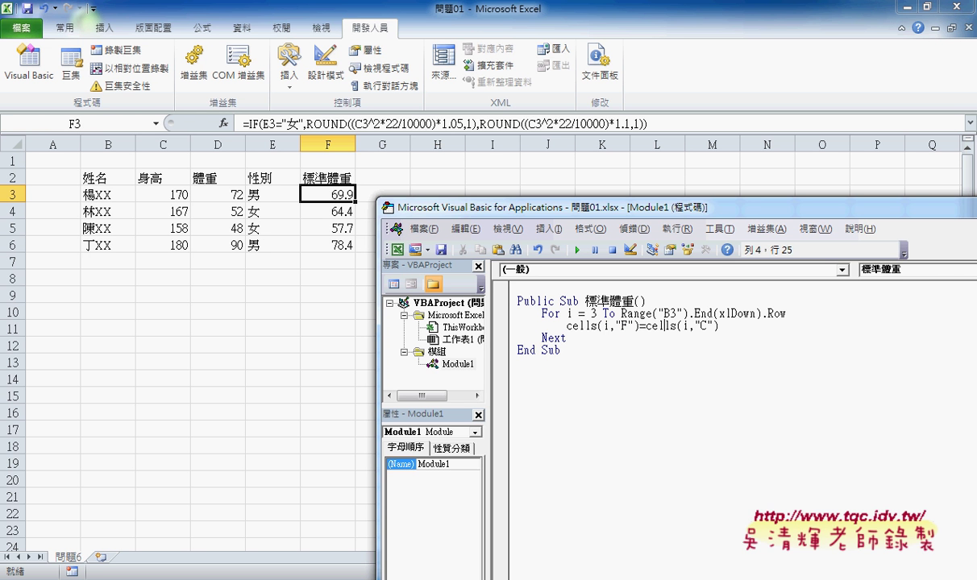
key(Right)
key(Right)
key(Right)
key(Down)
key(Up)
key(End)
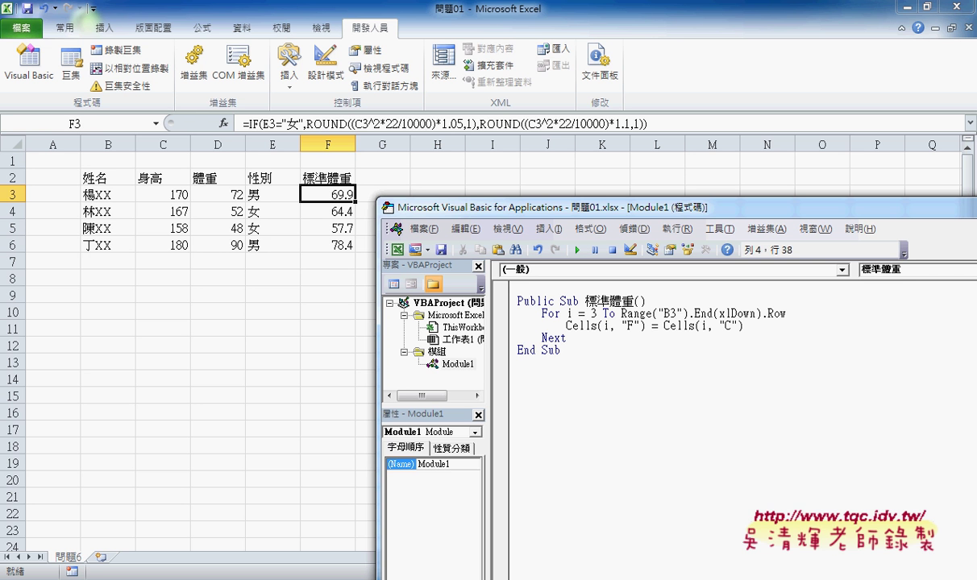
Append ^ 2 * 22 / 10000 to Cells(i, "C") on the assignment line
text( ^)
text( 2)
text( *22)
text(/1000)
text(0)
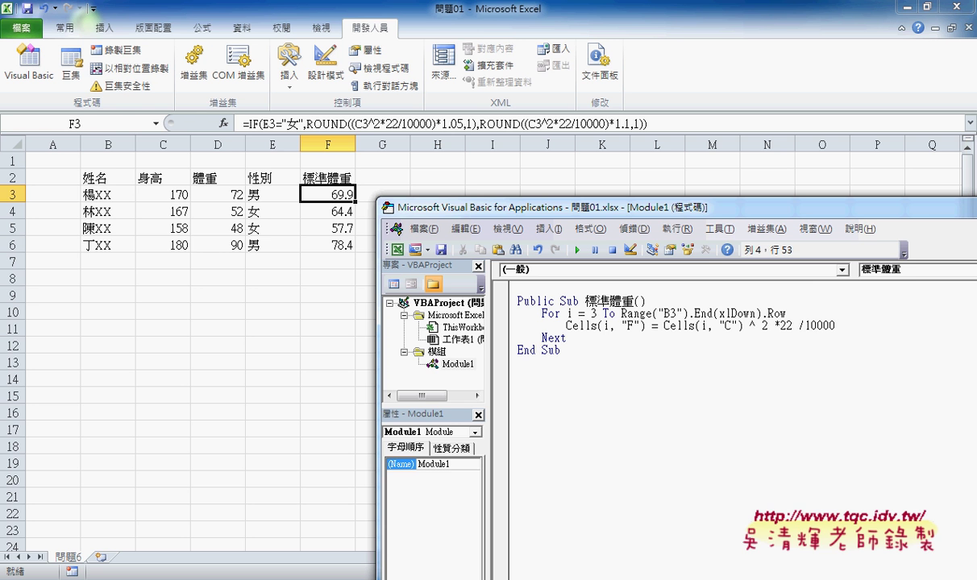
click(566, 337)
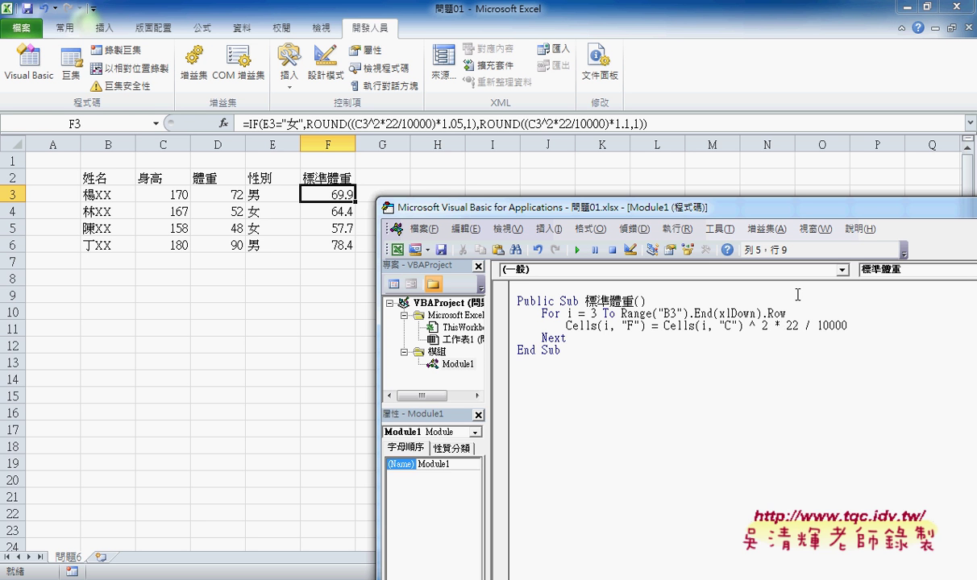
Run the macro, filling F3:F6 with 63.58, 61.3558, 54.9208 and 71.28
drag(682, 211, 728, 157)
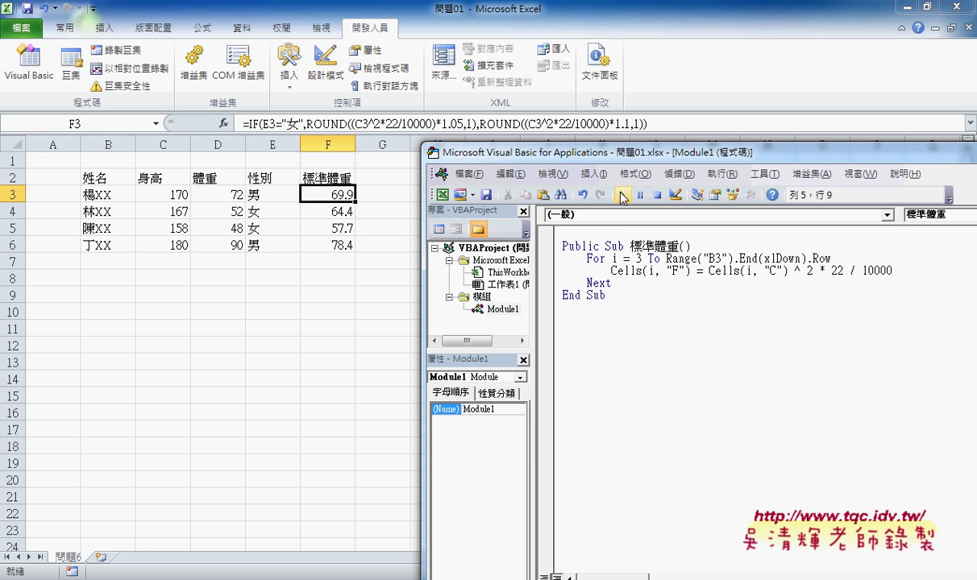
click(622, 197)
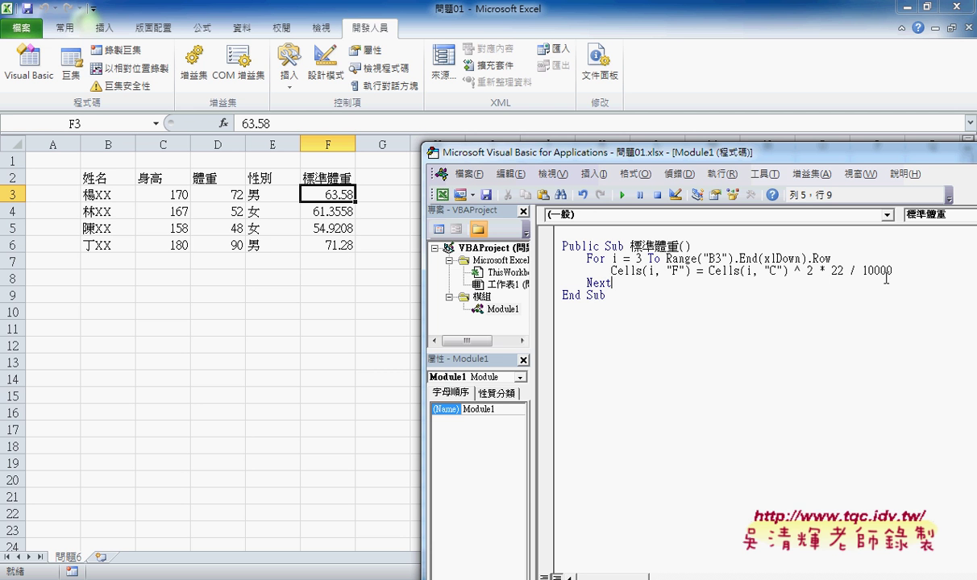
click(854, 258)
Add the indented line If Cells(i, "E") = "女" Then below the For line
key(Return)
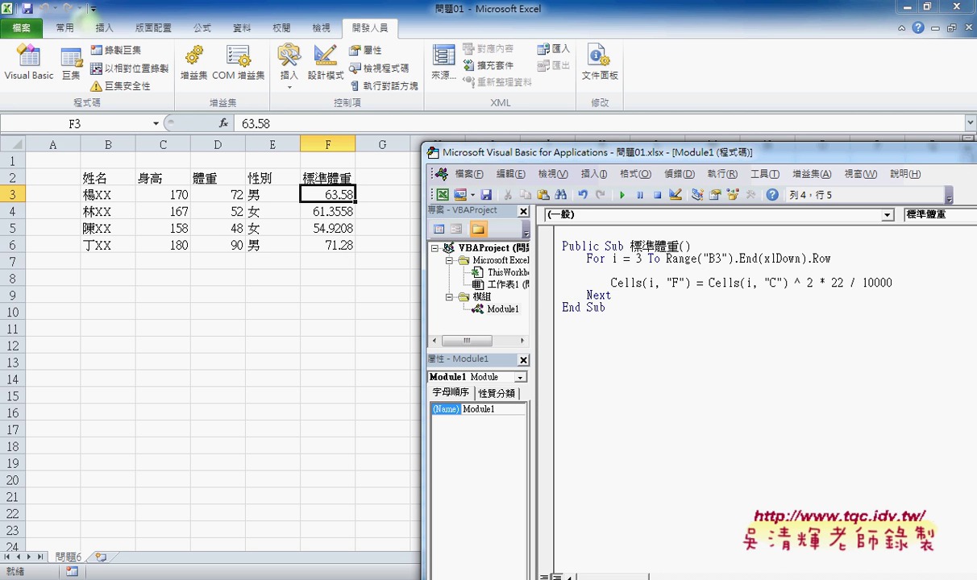
key(Tab)
text(if )
text(cells(i,"C"))
key(Left)
key(Left)
key(Left)
key(shift+Right)
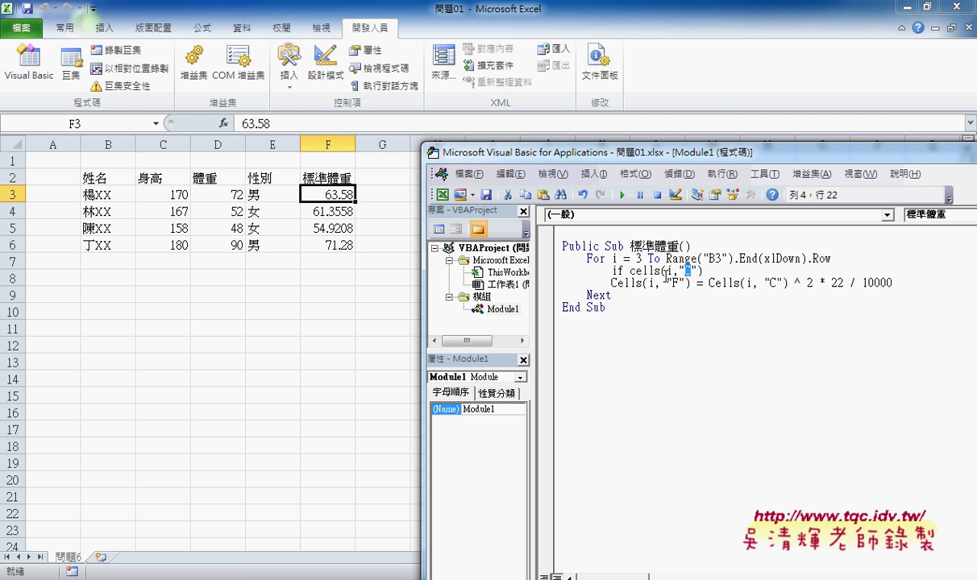
text(E)
key(End)
text(=")
text(女)
text(")
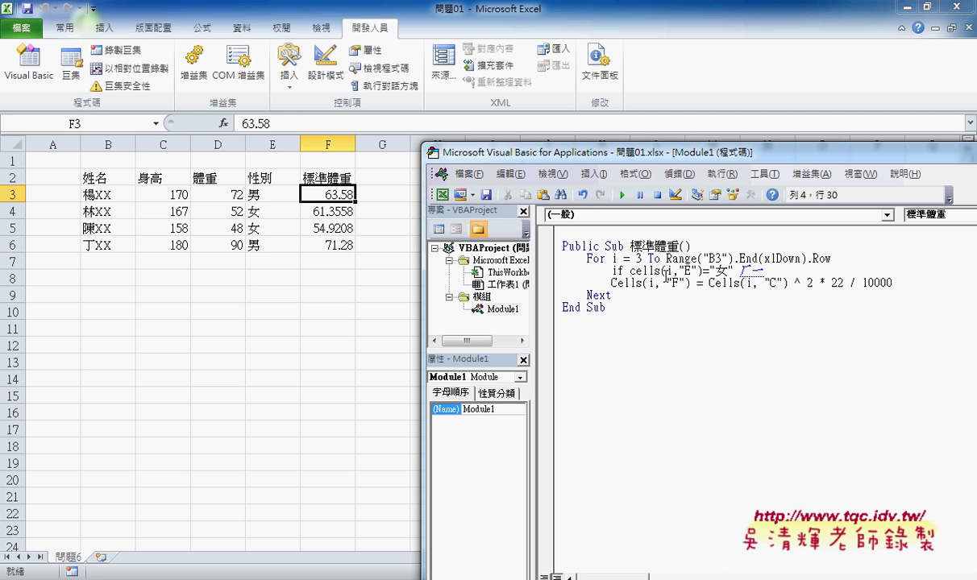
text( t)
text(hen)
Let the If line auto-format and open a blank line beneath it
key(Down)
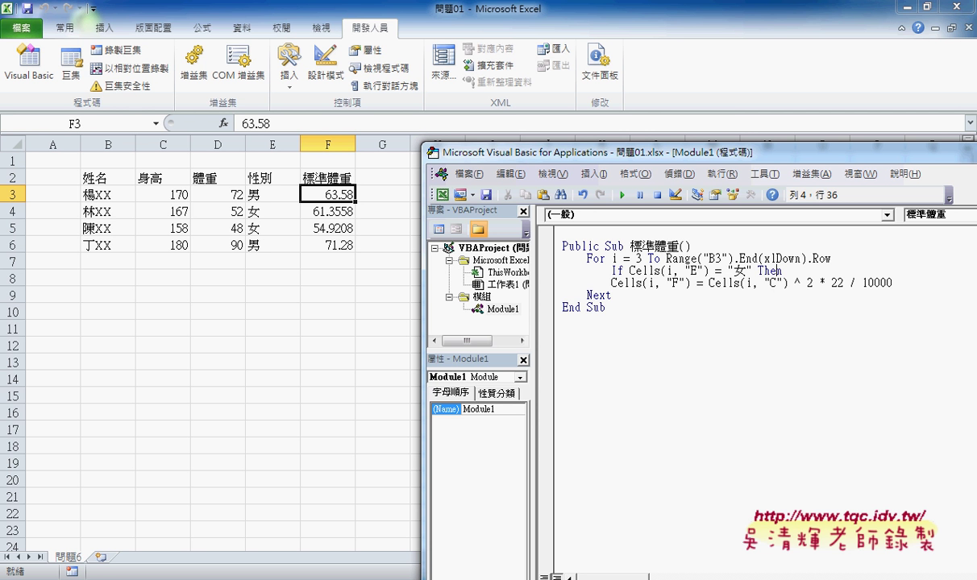
key(Up)
key(End)
key(Return)
key(Return)
Add Else and End If lines to close the gender If block
text(e)
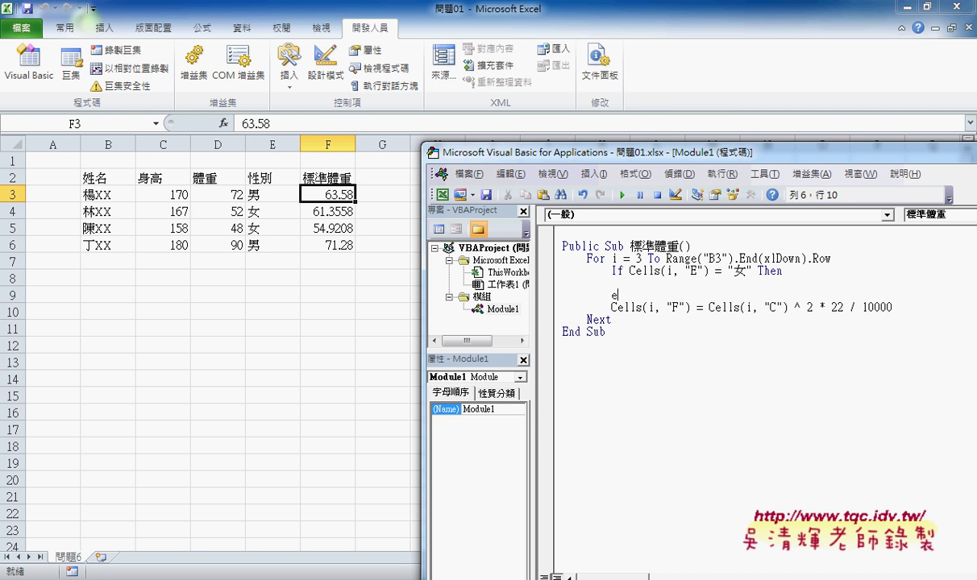
text(lse)
key(Return)
key(Return)
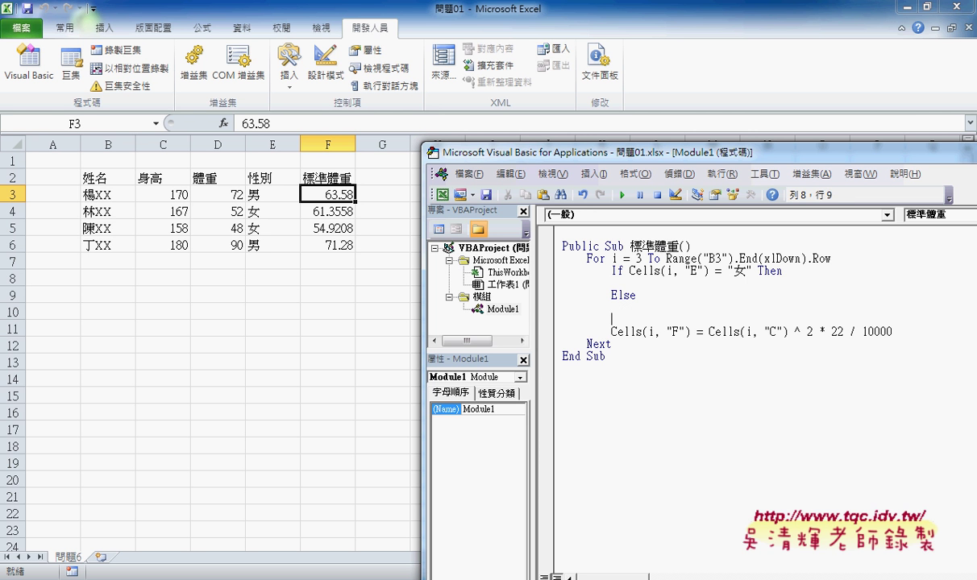
text(end i)
text(f)
key(Up)
Move the weight calculation line under Then and indent it inside the 女 branch
mouse_move(892, 332)
mouse_down()
mouse_move(610, 331)
mouse_move(621, 291)
mouse_up()
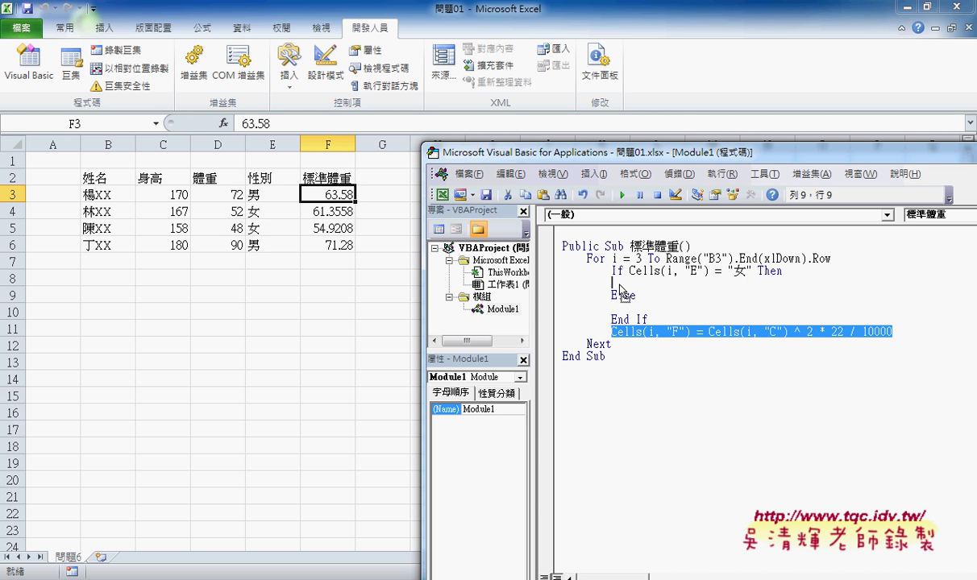
drag(620, 287, 613, 284)
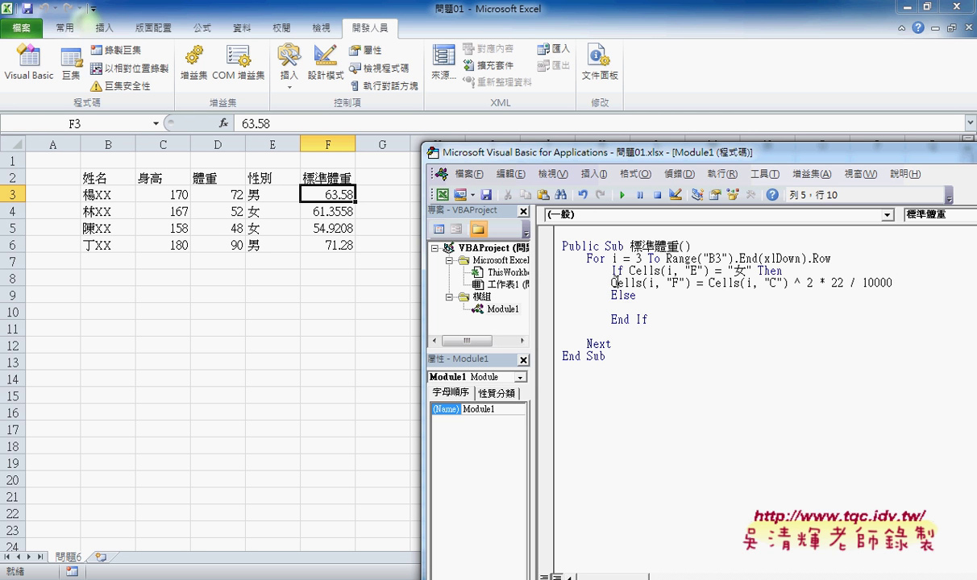
key(Tab)
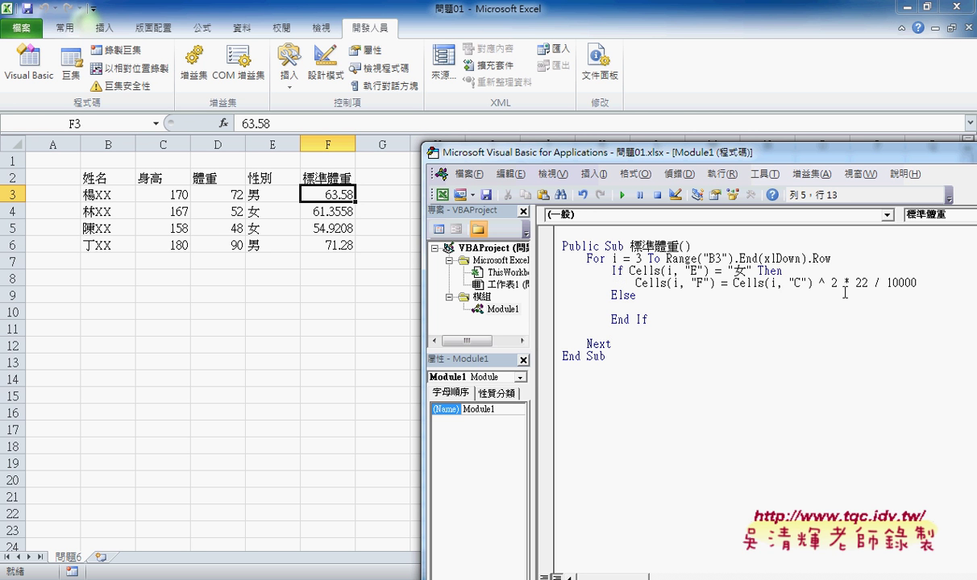
click(734, 283)
Make the 女-branch formula round((Cells(i, "C") ^ 2 * 22 / 10000)*1.05
text(()
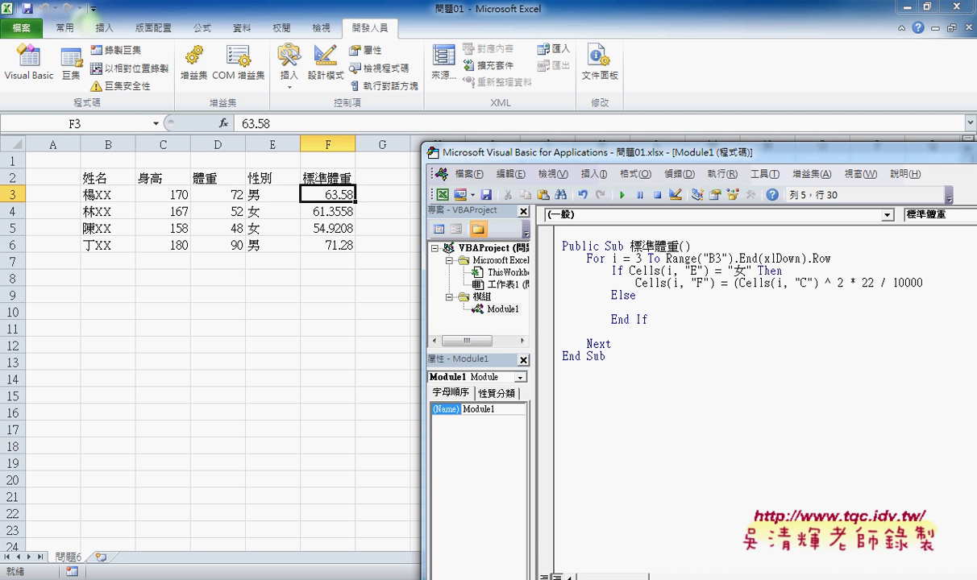
key(End)
text())
text(*1.05)
click(735, 283)
text(rou)
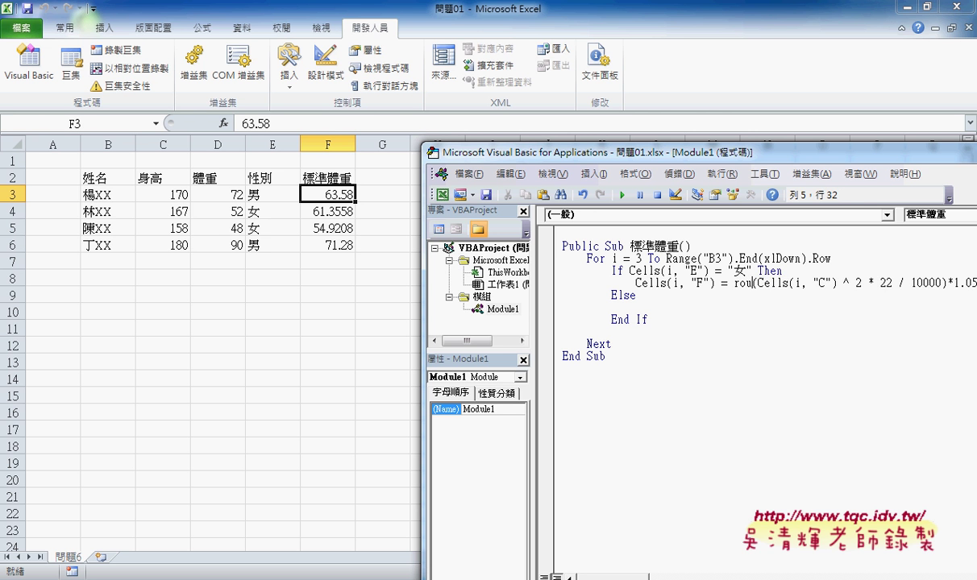
text(nd)
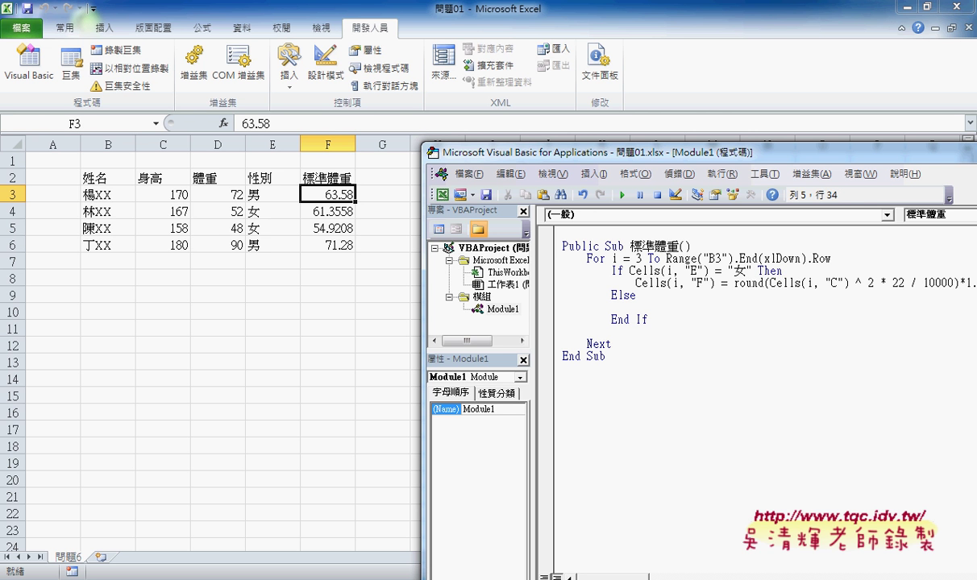
text(()
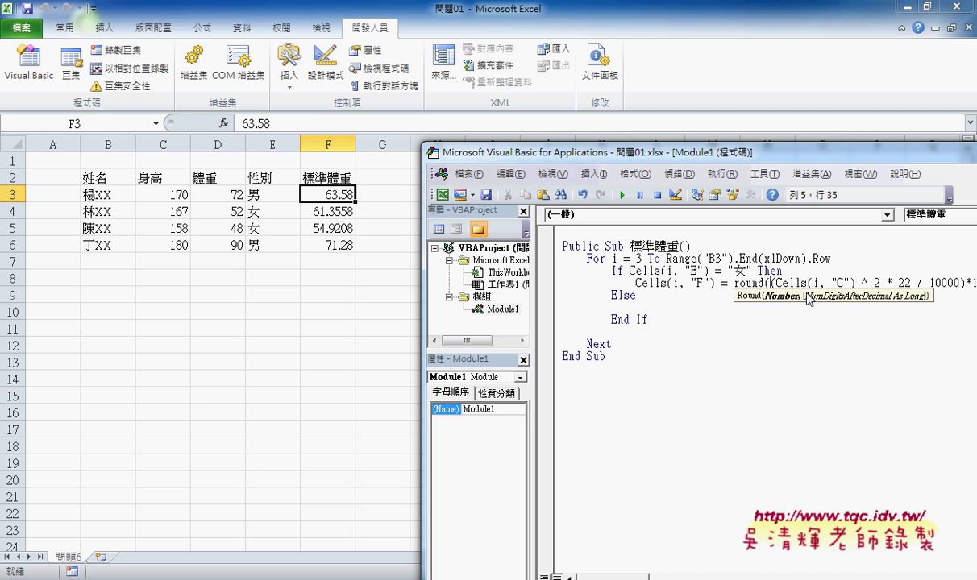
key(Left)
key(Left)
key(Left)
key(Left)
key(Left)
key(Left)
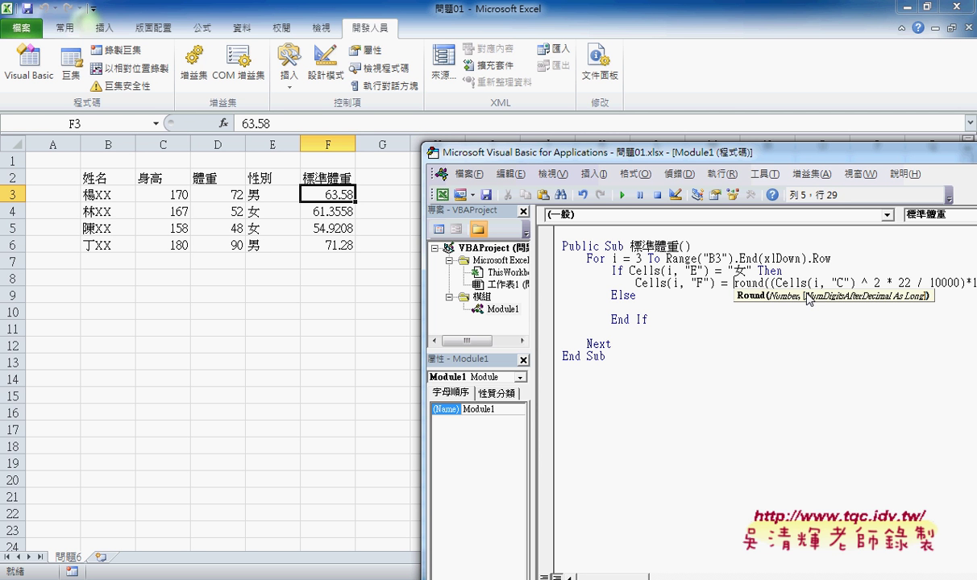